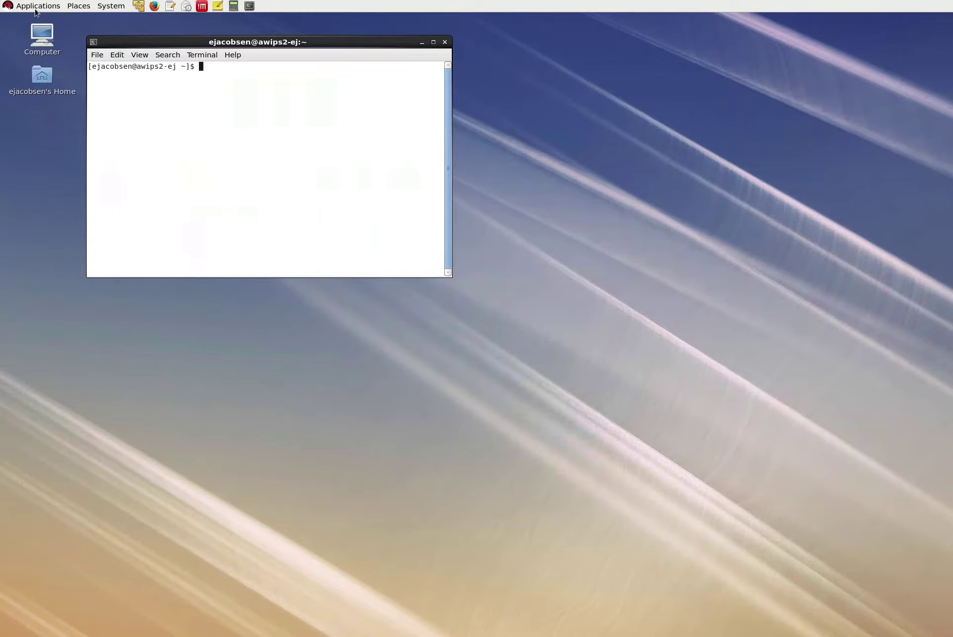
- In Terminal, change to /w2b/wes and start WES-II Bridge with ./wes.sh
{"action": "left_click", "coordinate": [35, 9]}
{"action": "mouse_move", "coordinate": [37, 22]}
{"action": "type", "text": "cd /w2b/wes"}
{"action": "key", "text": "Return"}
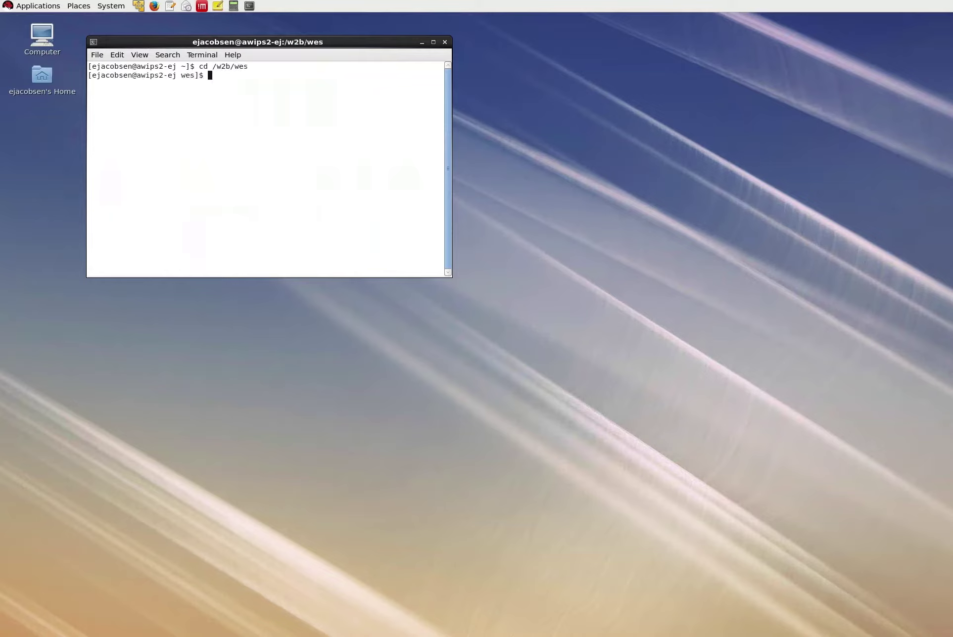
{"action": "type", "text": "./wes.sh"}
{"action": "key", "text": "Return"}
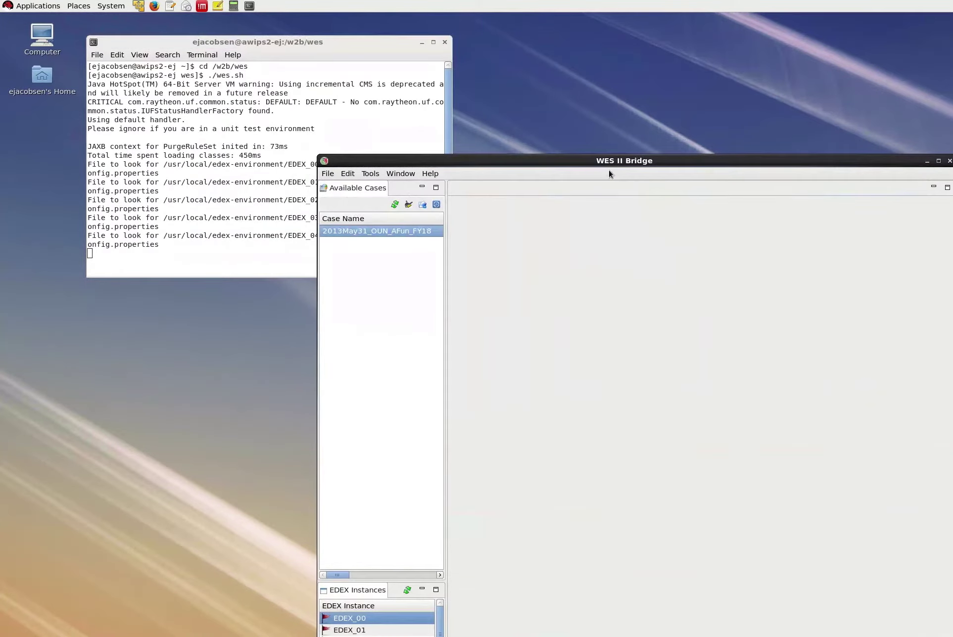
- Move the Bridge window top-left, widen it, hide the editor area, and show all five EDEX rows
{"action": "left_click_drag", "start_coordinate": [609, 162], "coordinate": [298, 26]}
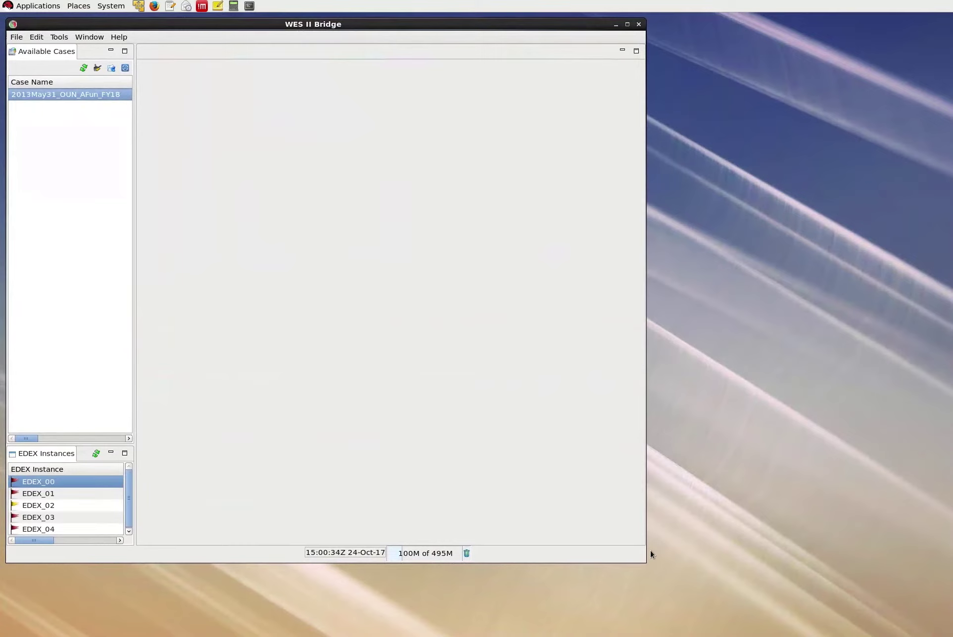
{"action": "left_click_drag", "start_coordinate": [642, 559], "coordinate": [770, 489]}
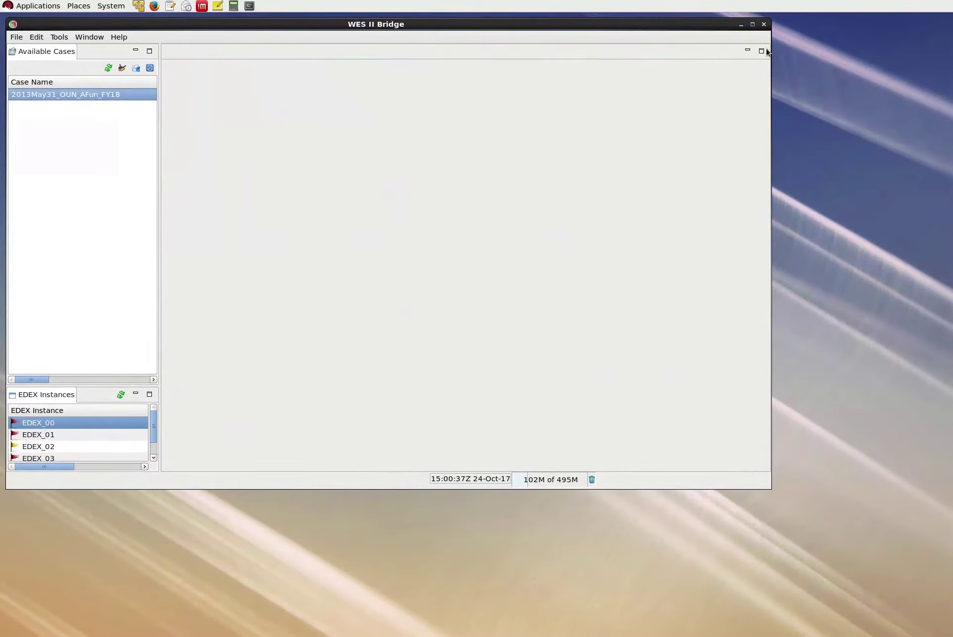
{"action": "left_click", "coordinate": [747, 51]}
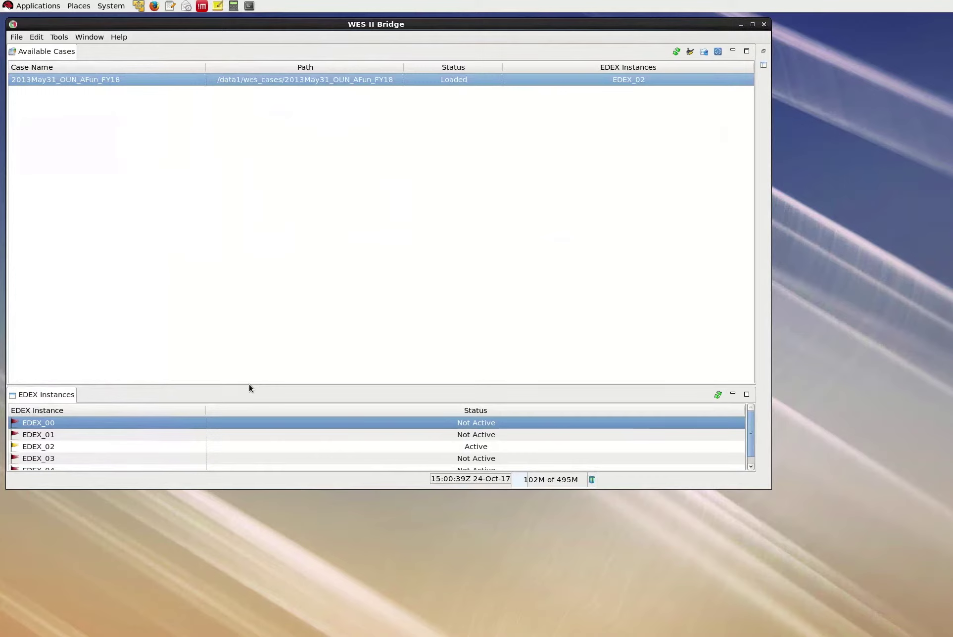
{"action": "left_click_drag", "start_coordinate": [250, 386], "coordinate": [252, 331]}
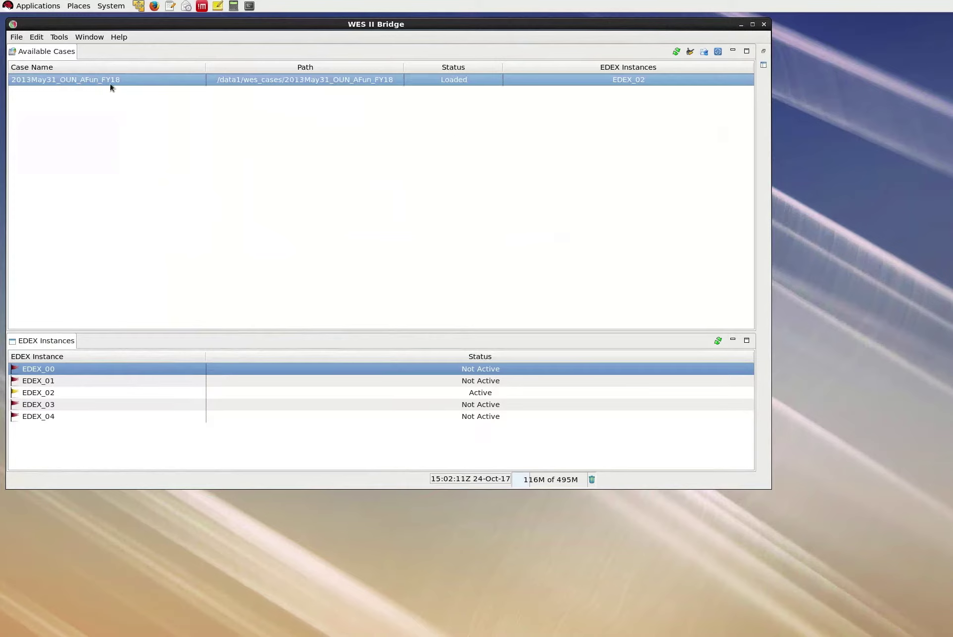
- Review the 2013May31_OUN_AFun_FY18 case and finish the Review Wizard
{"action": "right_click", "coordinate": [97, 79]}
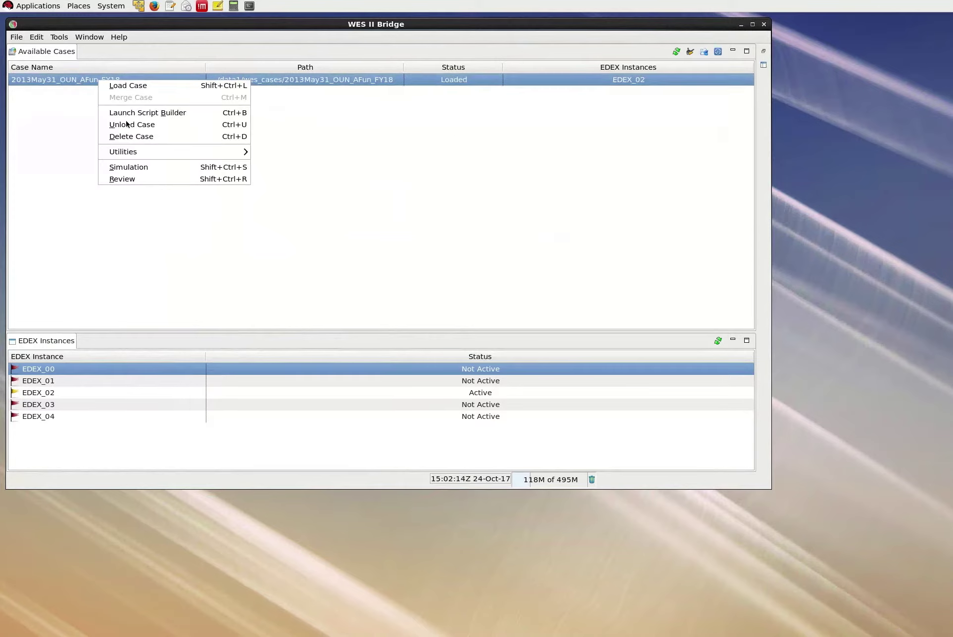
{"action": "left_click", "coordinate": [132, 180]}
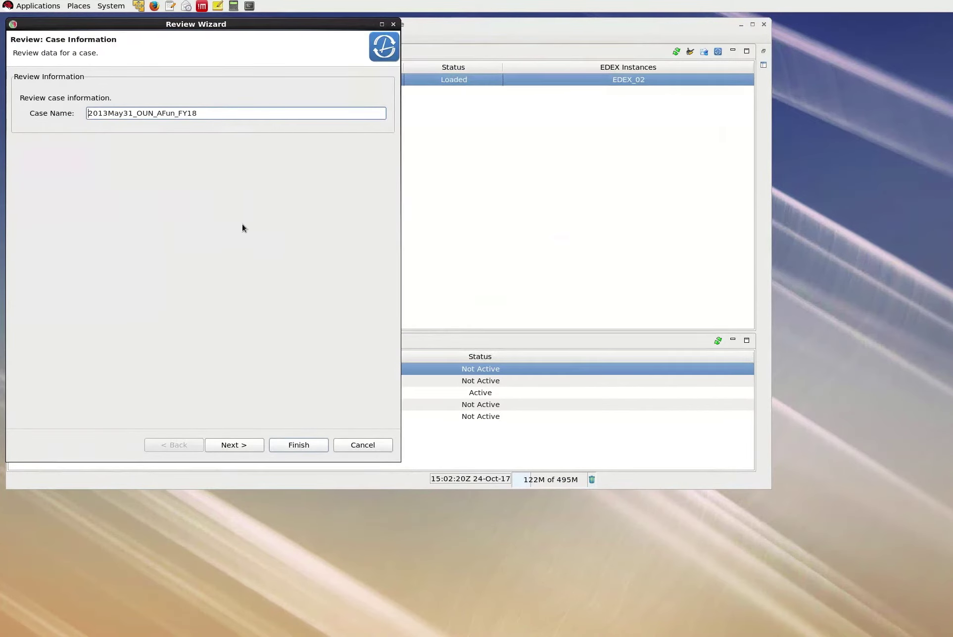
{"action": "left_click", "coordinate": [299, 446]}
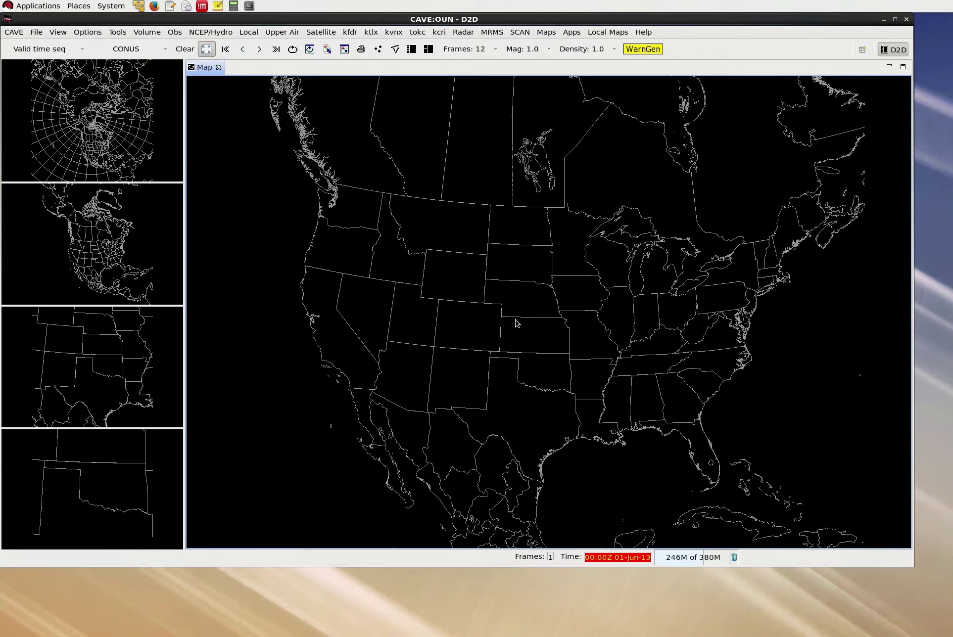
- Load the 0.5 Z+SRM8 combination from the kcri radar menu
{"action": "left_click", "coordinate": [438, 32]}
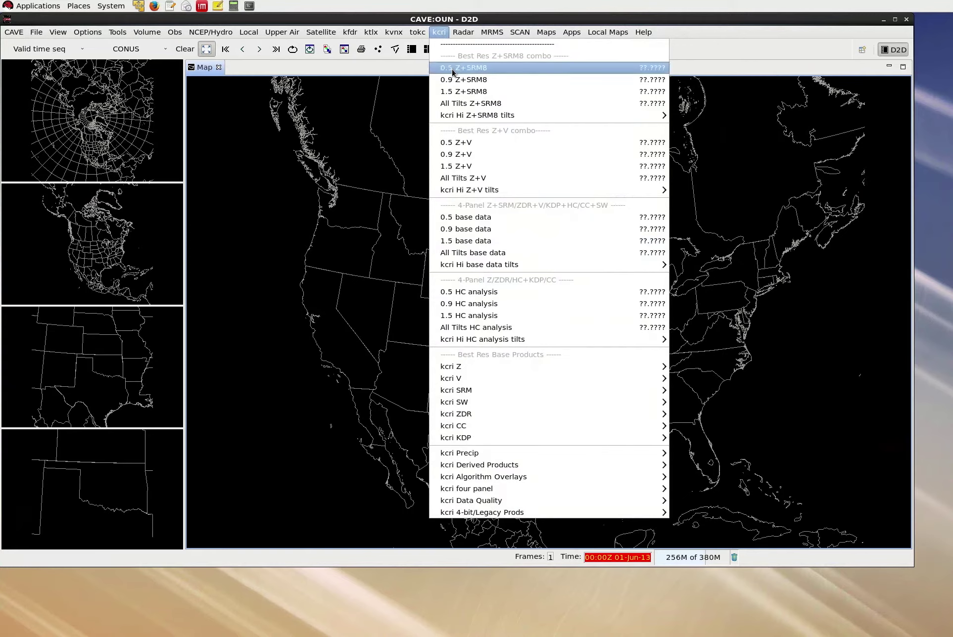
{"action": "left_click", "coordinate": [453, 71]}
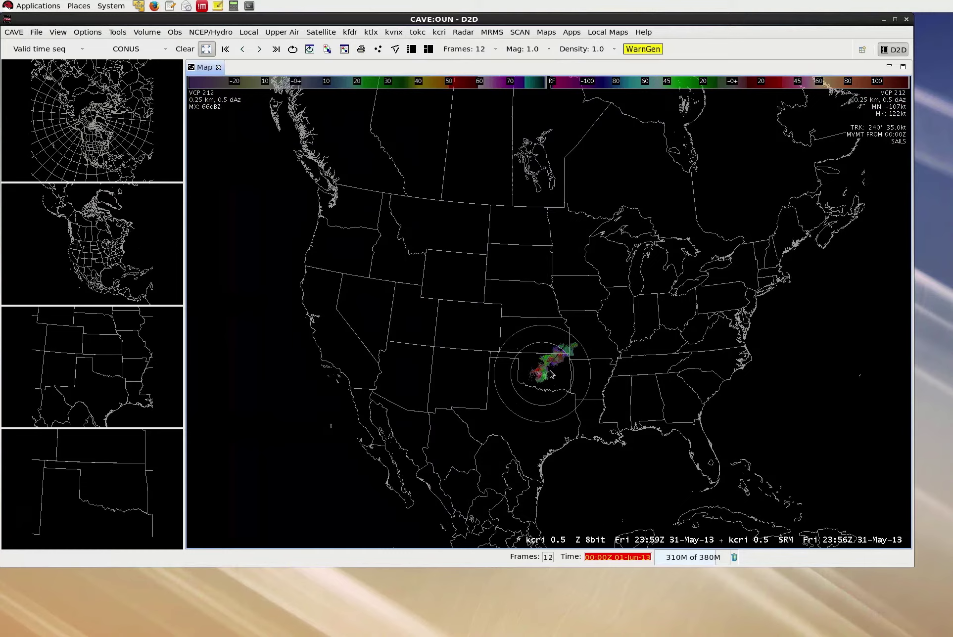
{"action": "scroll", "coordinate": [551, 374], "scroll_direction": "up", "scroll_amount": 8}
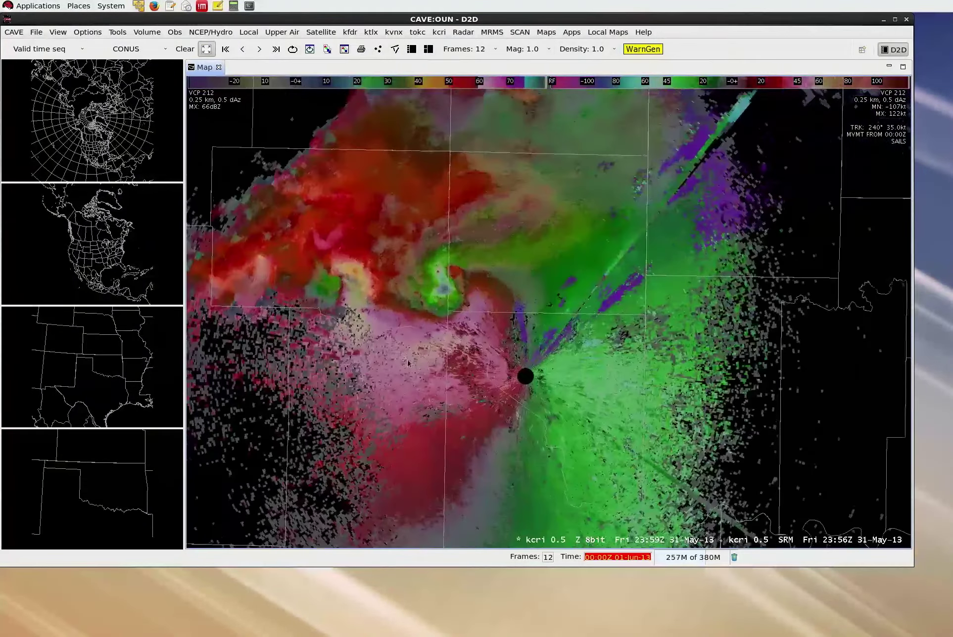
- Pan the storm near KCRI and toggle SRM velocity versus Z reflectivity, ending on reflectivity
{"action": "left_click_drag", "start_coordinate": [408, 364], "coordinate": [456, 387]}
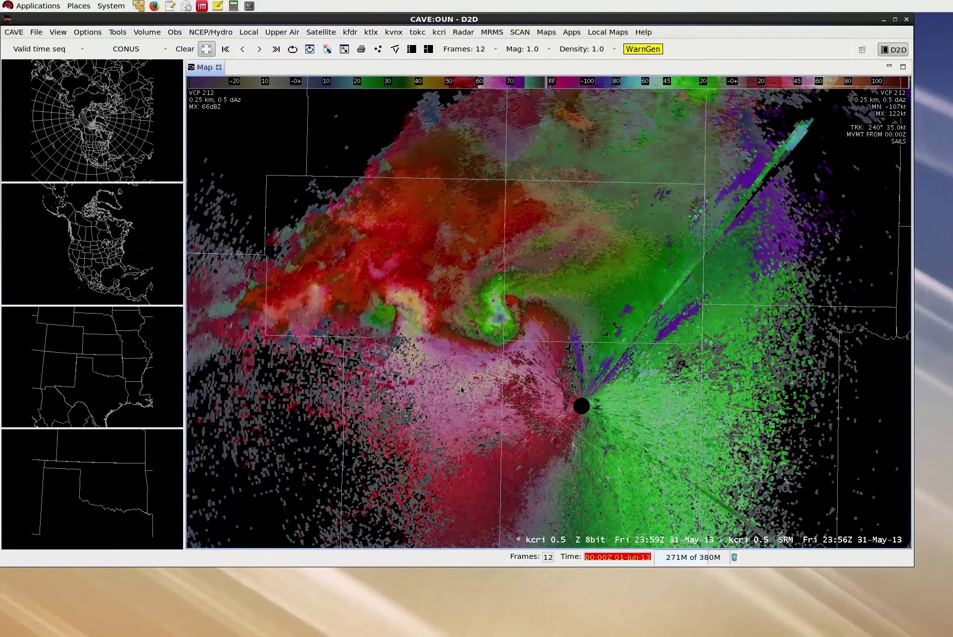
{"action": "middle_click", "coordinate": [461, 390]}
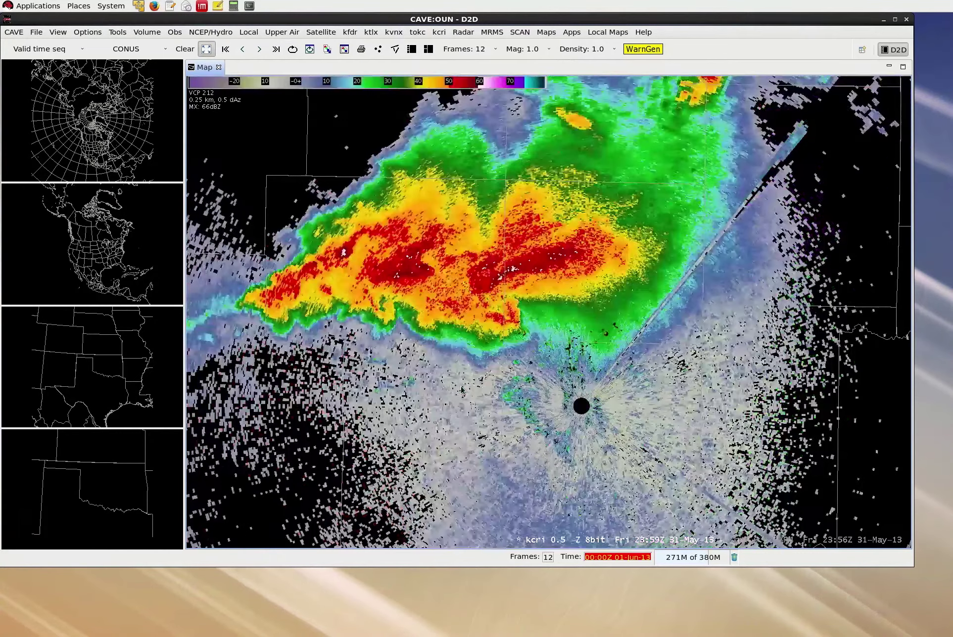
{"action": "middle_click", "coordinate": [461, 390]}
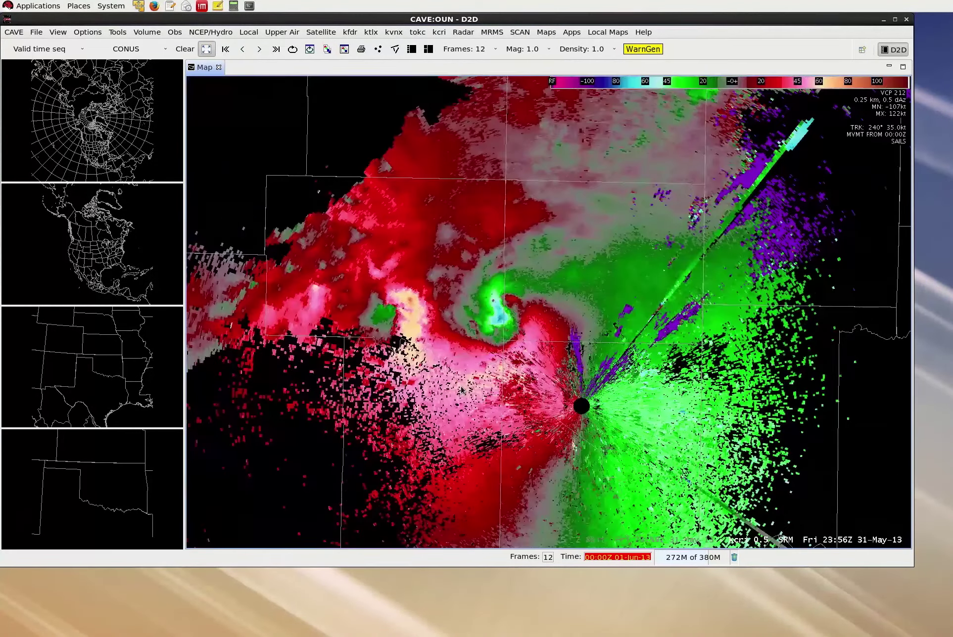
{"action": "middle_click", "coordinate": [461, 390]}
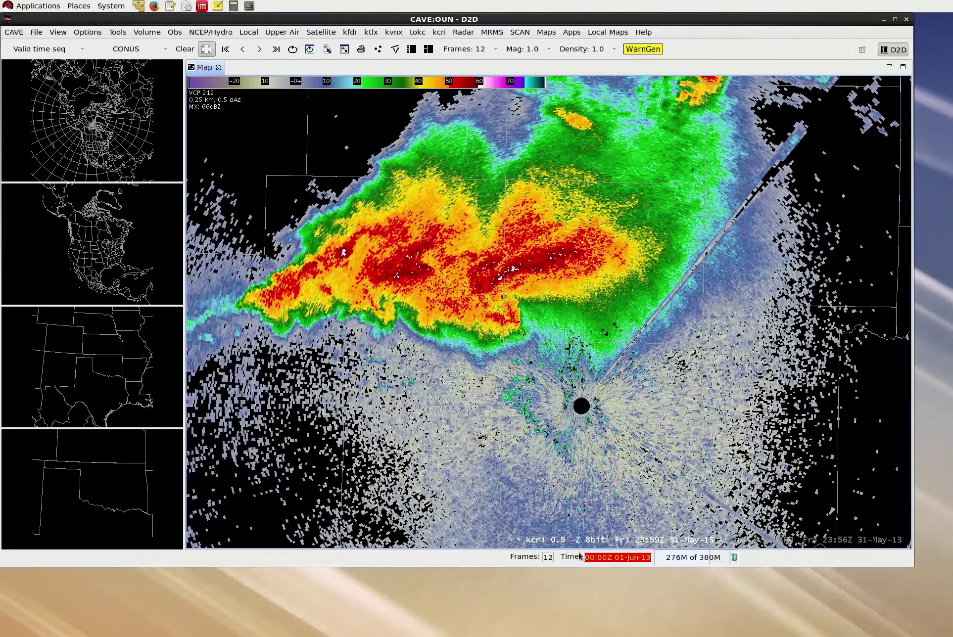
- Enter a frozen Set Time of month 5, day 31, 23:40:00
{"action": "mouse_move", "coordinate": [579, 556]}
{"action": "left_click", "coordinate": [624, 558]}
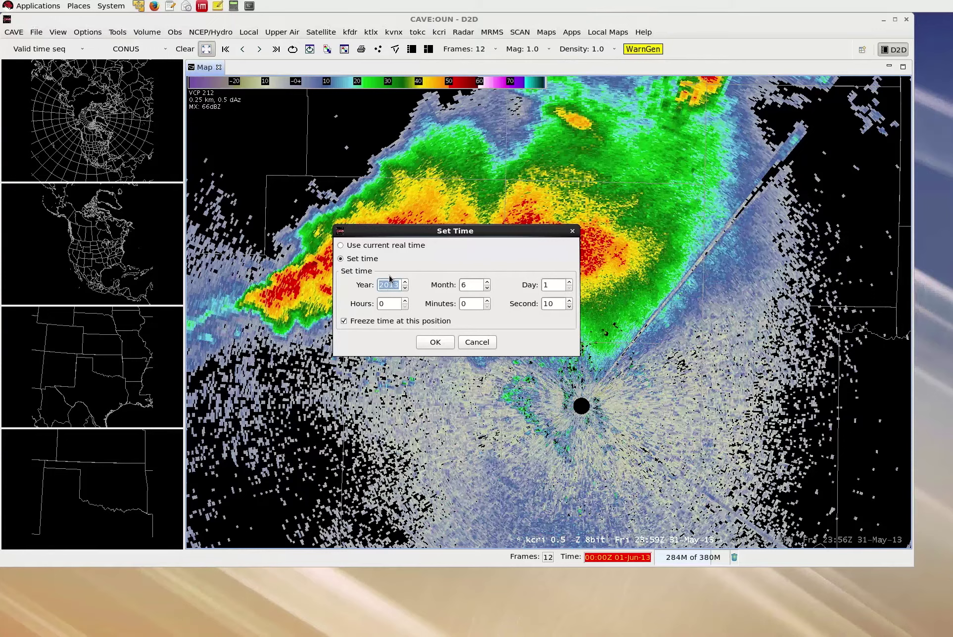
{"action": "left_click", "coordinate": [477, 284]}
{"action": "type", "text": "5"}
{"action": "left_click", "coordinate": [554, 285]}
{"action": "type", "text": "31"}
{"action": "left_click", "coordinate": [384, 304]}
{"action": "type", "text": "23"}
{"action": "left_click", "coordinate": [468, 306]}
{"action": "key", "text": "BackSpace"}
{"action": "type", "text": "40"}
{"action": "double_click", "coordinate": [553, 304]}
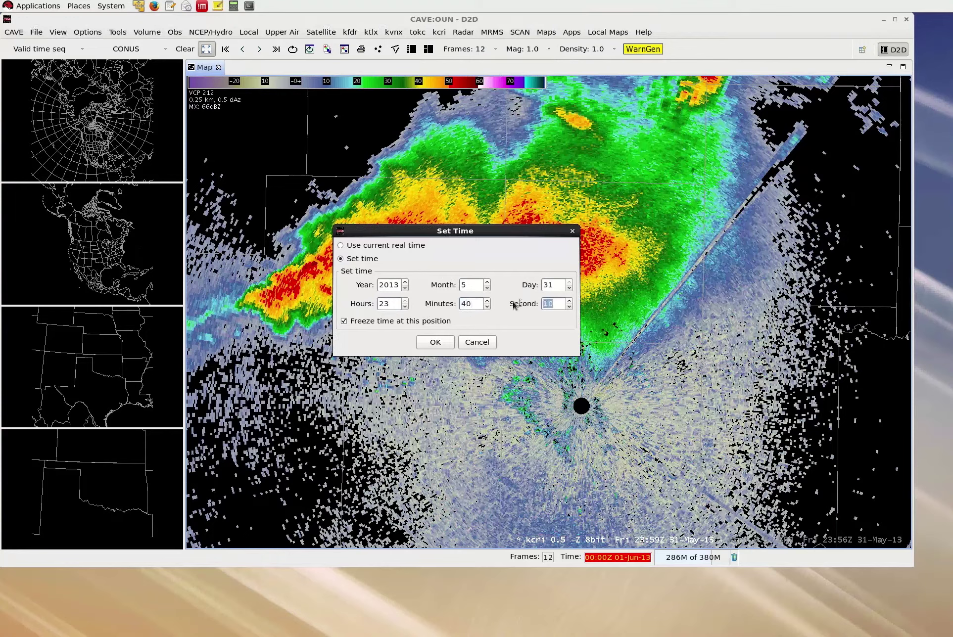
{"action": "type", "text": "00"}
- Confirm the Set Time dialog to freeze the clock at 23:40Z 31-May-13
{"action": "left_click", "coordinate": [434, 347]}
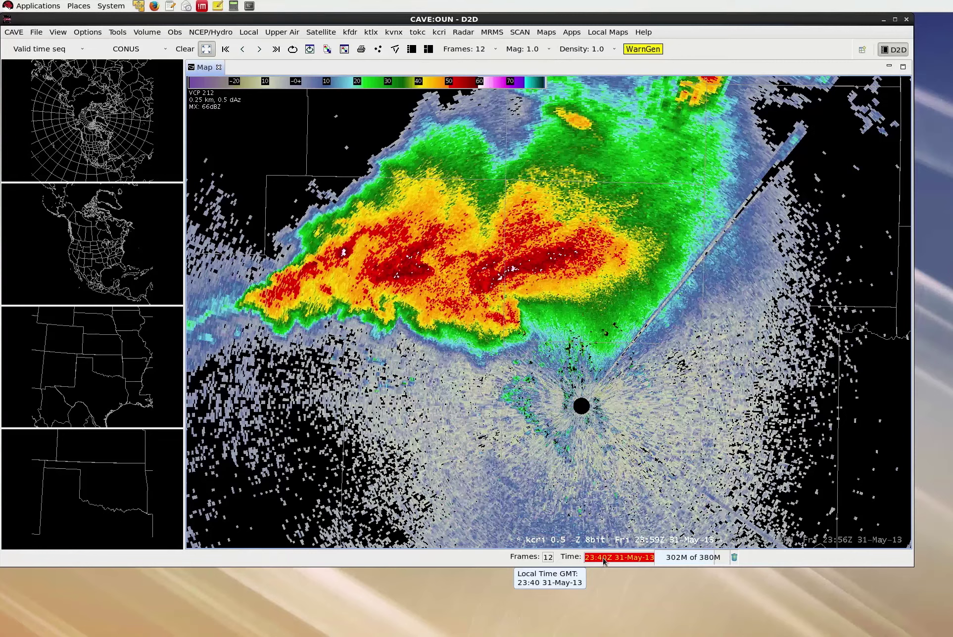
- Swap the North America map in and back out to reload kcri reflectivity at 23:38Z
{"action": "left_click", "coordinate": [93, 260]}
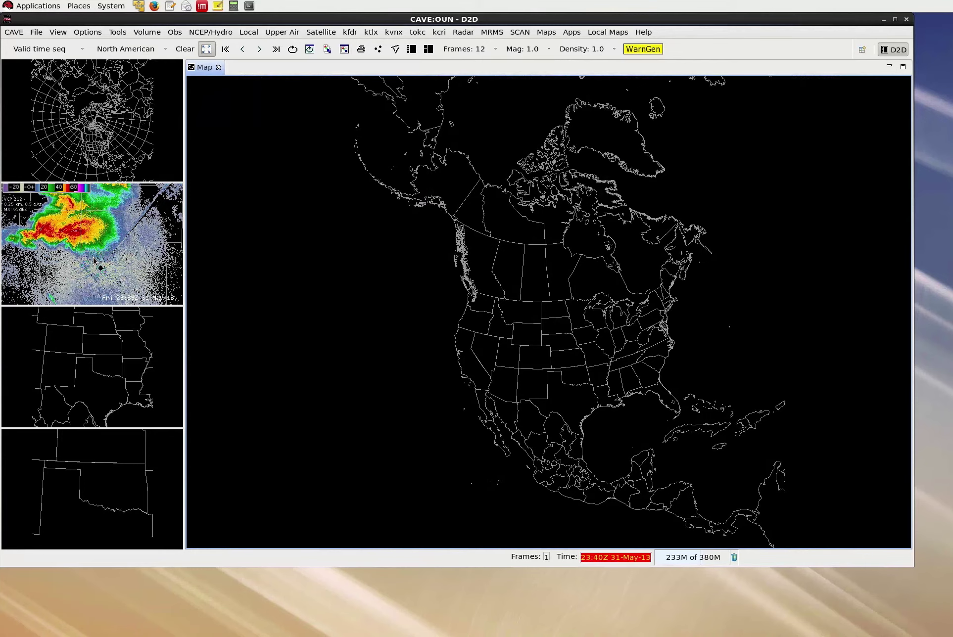
{"action": "left_click", "coordinate": [93, 260]}
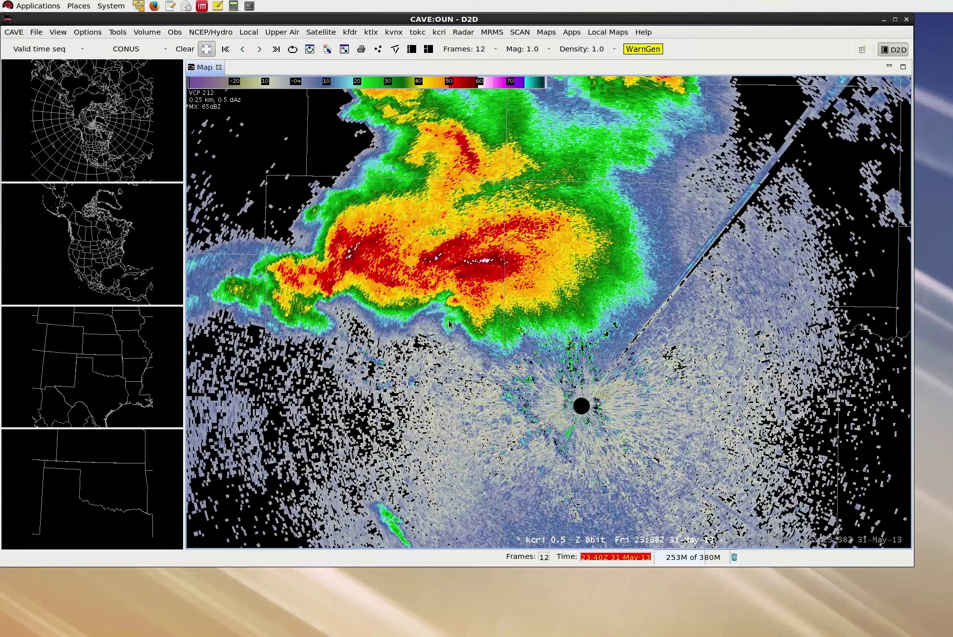
- Switch the kcri display from Z reflectivity to 0.5 SRM velocity with Ctrl+T
{"action": "key", "text": "ctrl+t"}
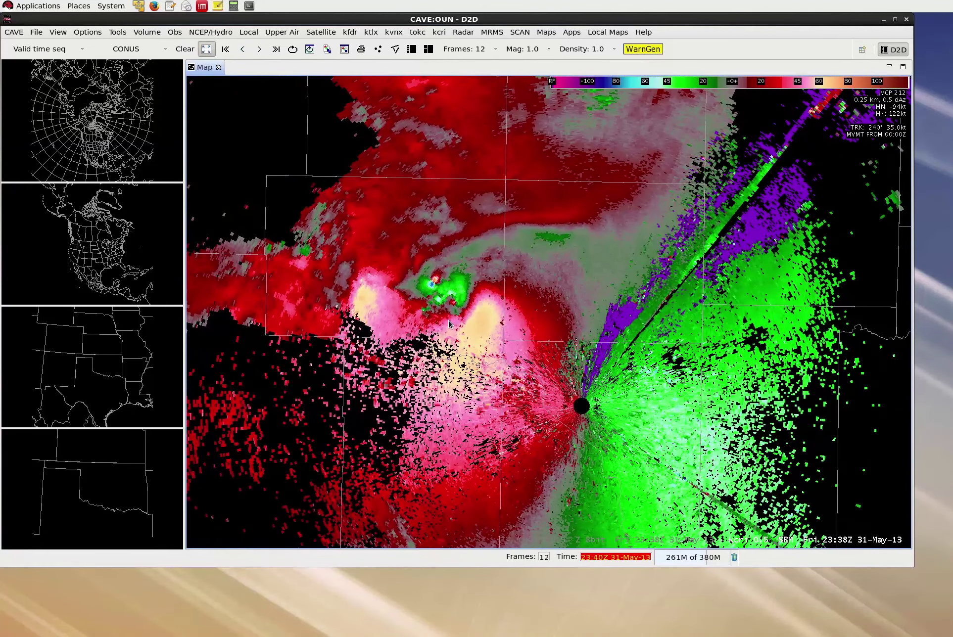